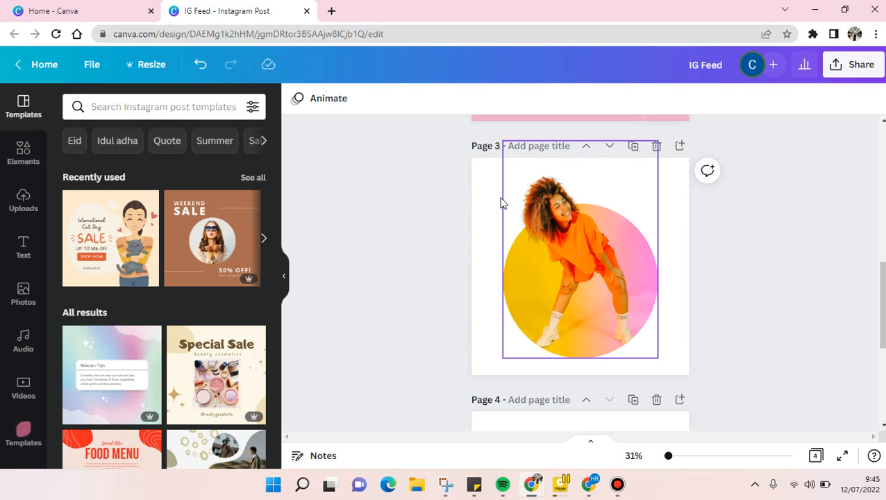
Compare the pop-out circle composition on page 3 with the plain photo on page 4.
scroll(818, 258, "down", 4)
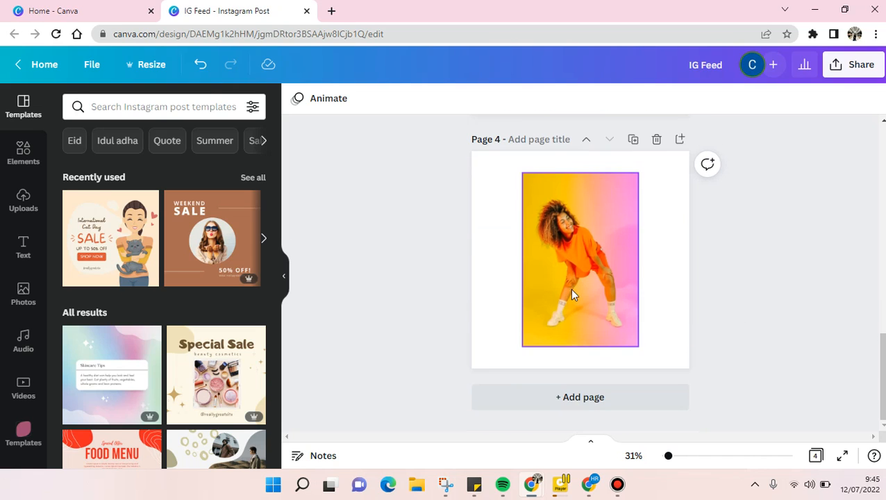
scroll(524, 275, "up", 5)
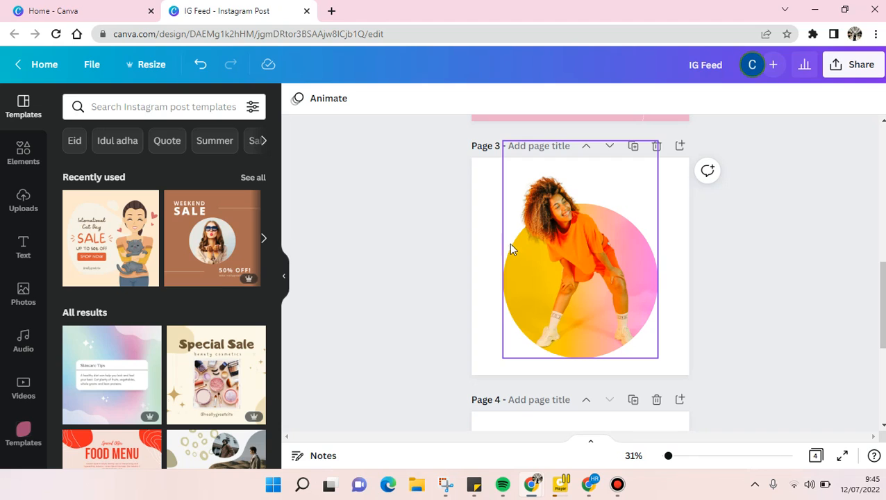
scroll(570, 287, "down", 5)
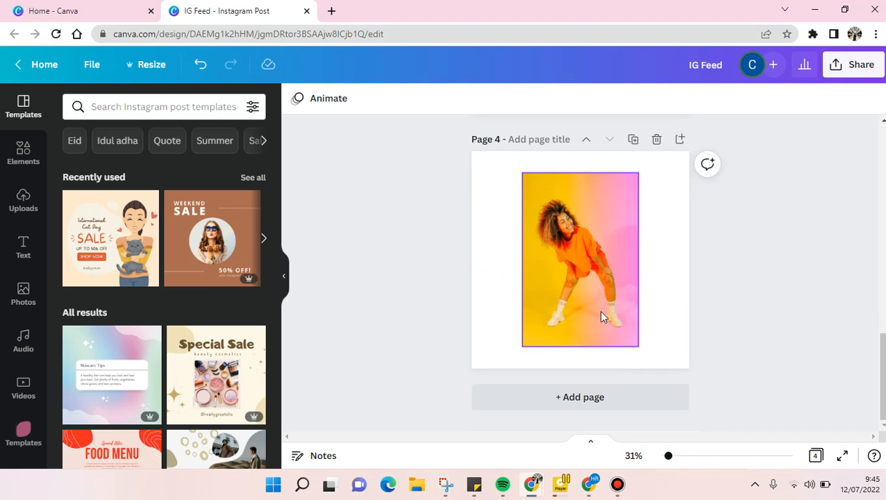
scroll(679, 315, "up", 1)
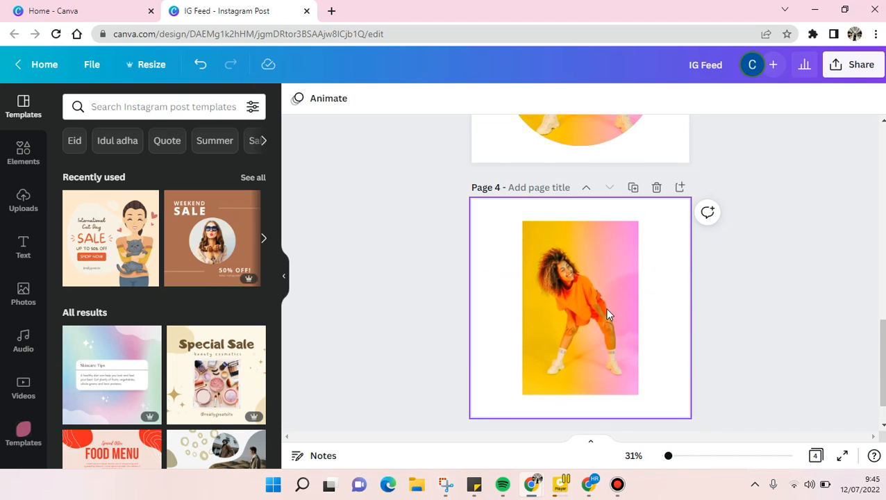
scroll(609, 315, "down", 1)
left_click(620, 311)
left_click_drag(547, 275, 540, 272)
left_click(706, 308)
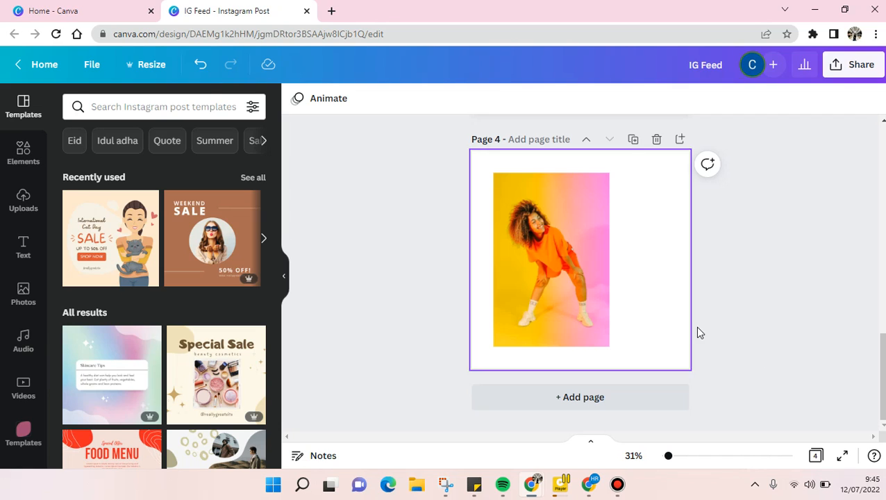
left_click_drag(508, 292, 607, 300)
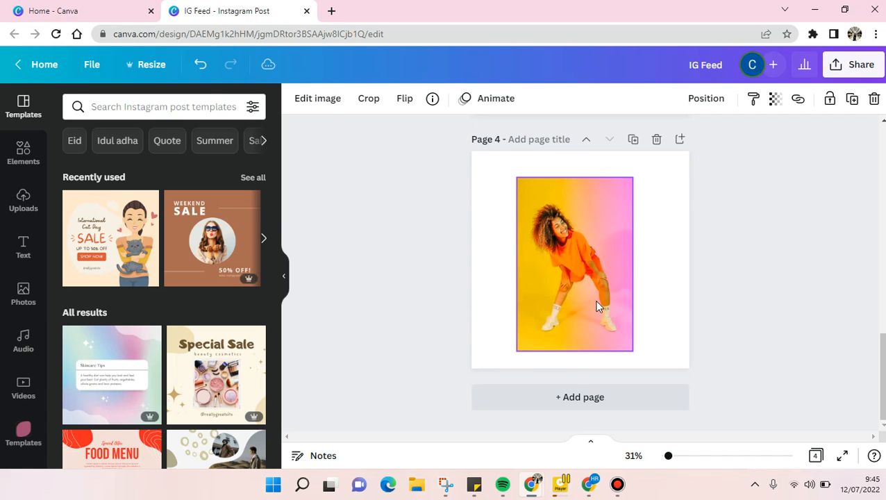
Add a circular frame to page 4, placing it in the page's upper-left corner with the photo at the lower right.
left_click(21, 165)
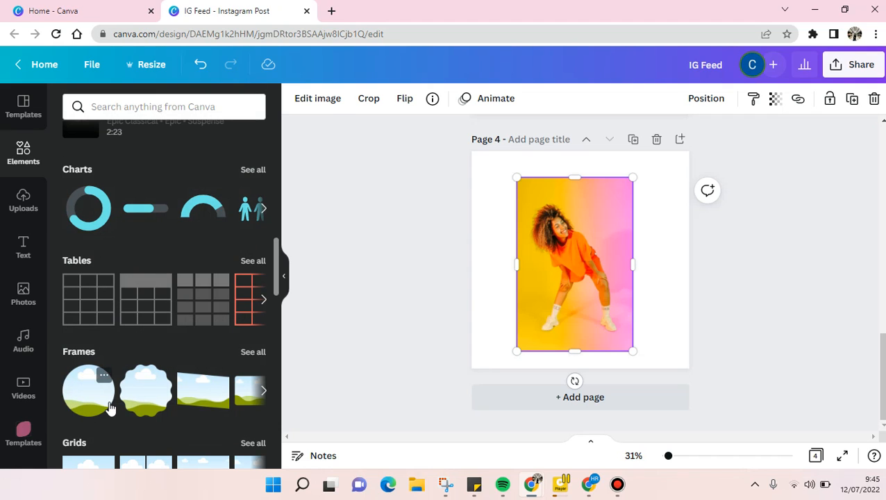
left_click(70, 412)
left_click_drag(576, 277, 494, 226)
left_click(593, 300)
left_click_drag(602, 308, 628, 311)
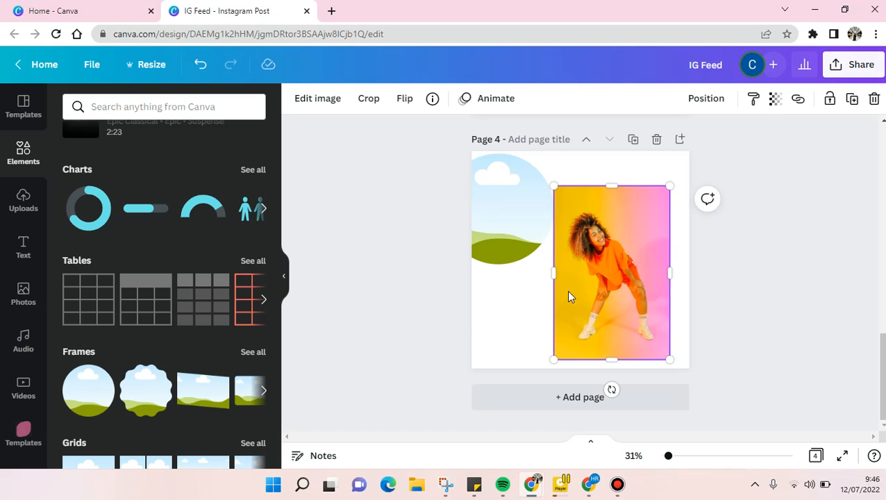
Duplicate the photo and place the copy inside the circular frame.
left_click(850, 101)
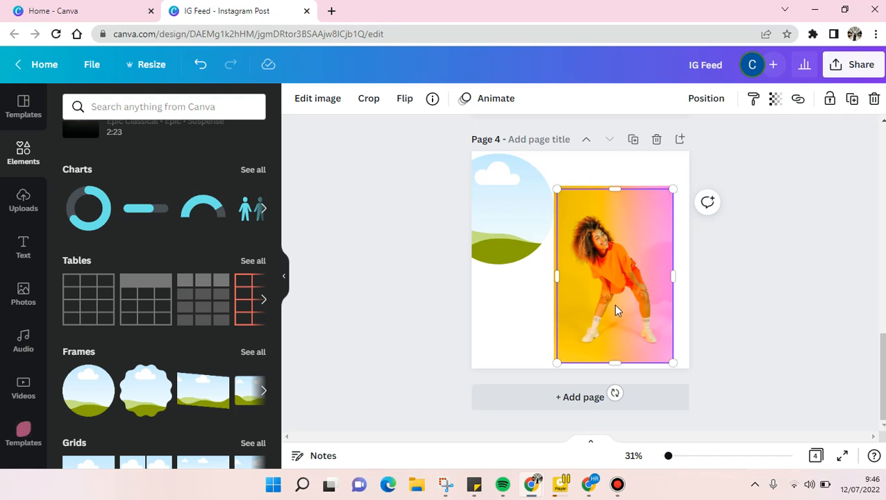
left_click_drag(603, 301, 528, 234)
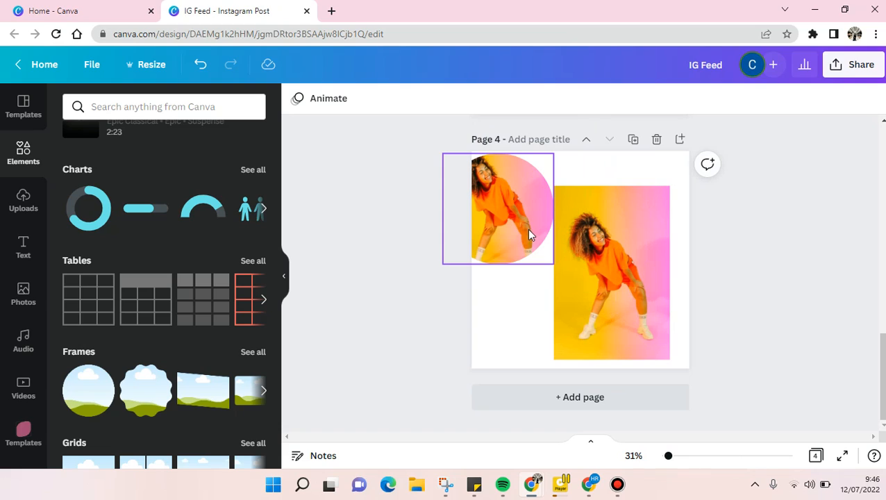
Shift the standalone photo slightly to the right and remove its background.
left_click(601, 288)
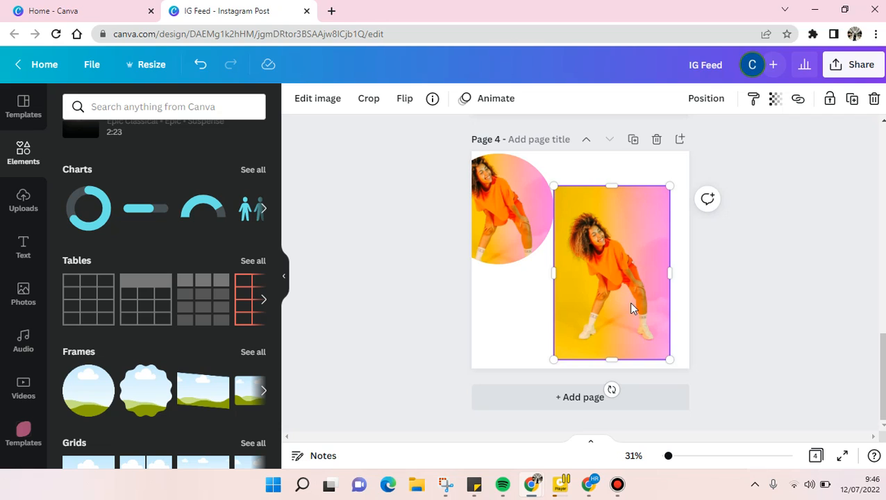
left_click_drag(631, 308, 636, 307)
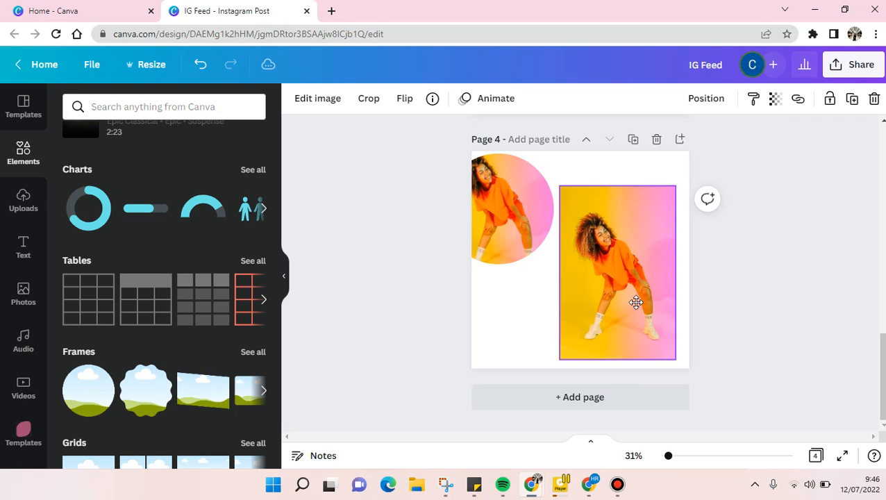
left_click(286, 103)
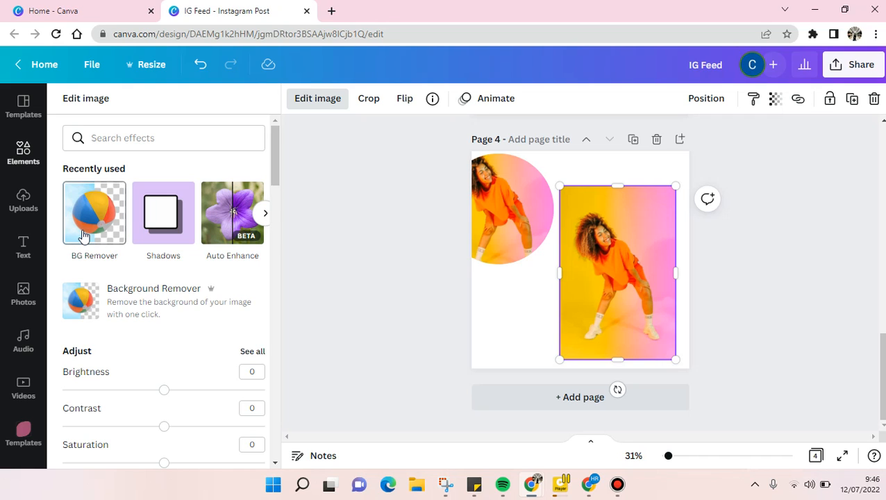
left_click(82, 236)
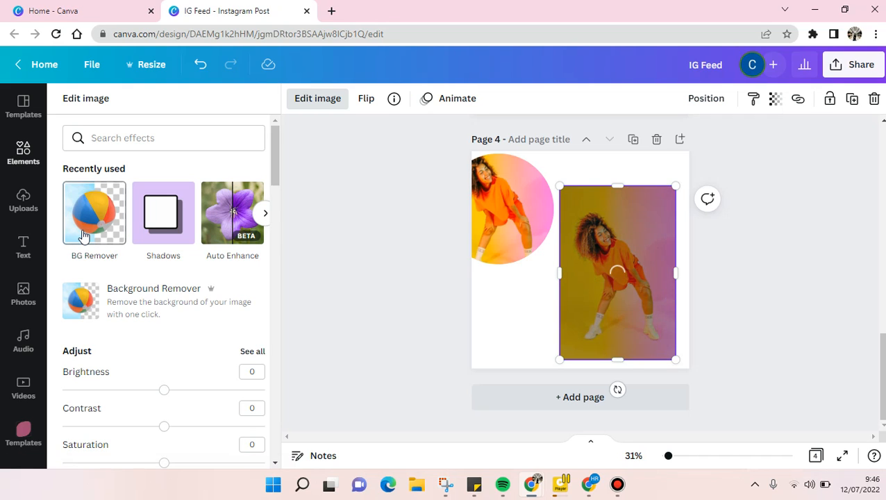
key("slash")
left_click(757, 375)
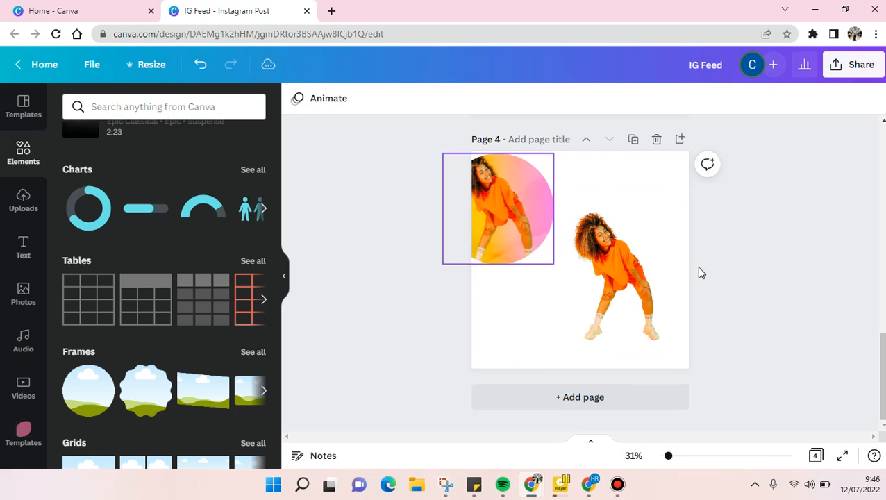
Move the cut-out woman toward the page's lower-right corner and bring the circular frame fully onto the page.
left_click(619, 278)
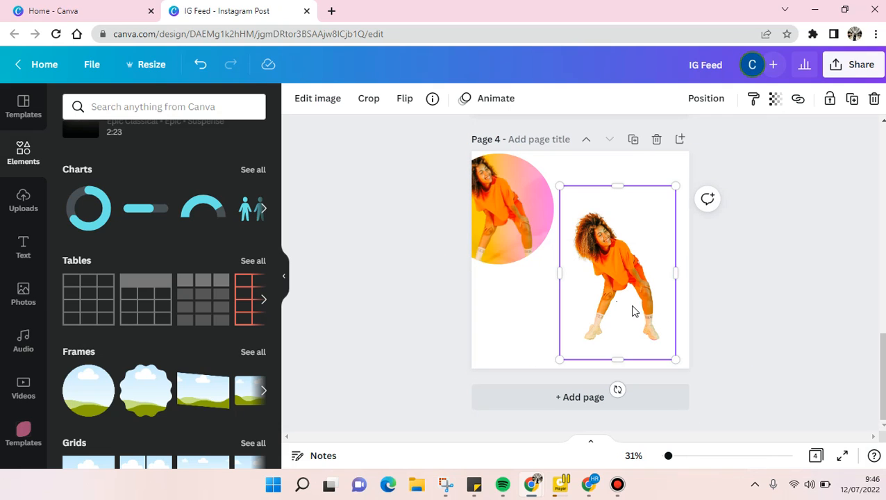
left_click(497, 231)
left_click_drag(497, 232, 525, 233)
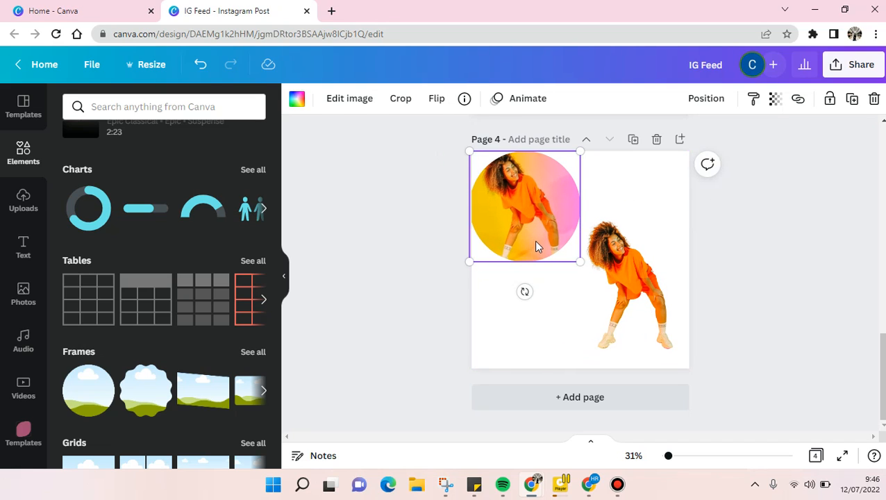
left_click_drag(540, 207, 561, 224)
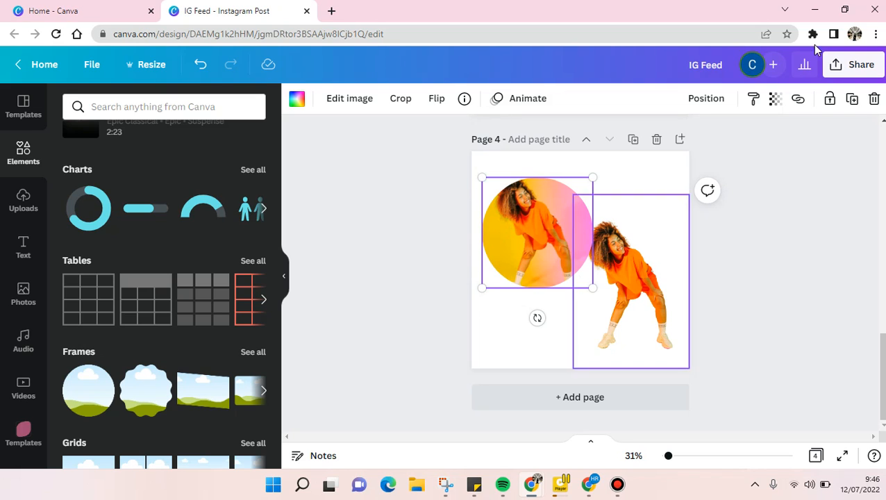
Lock the circular frame, try to move it, and unlock it again.
left_click(829, 98)
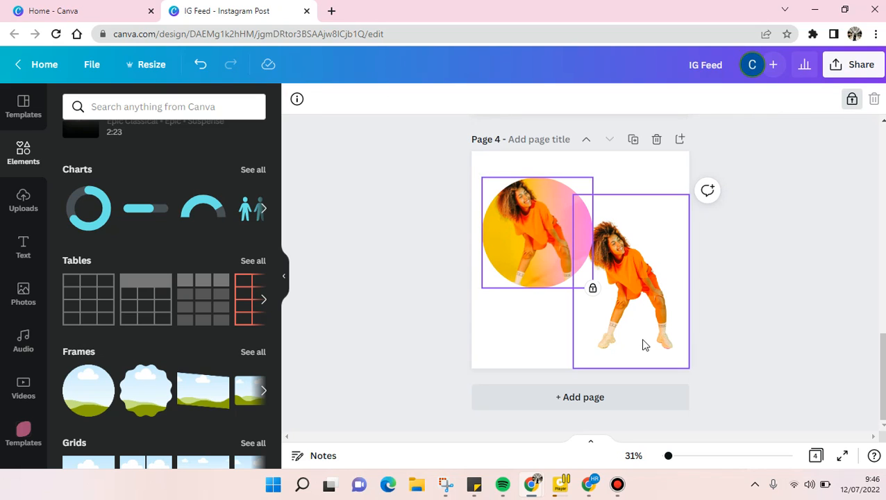
left_click_drag(517, 239, 529, 266)
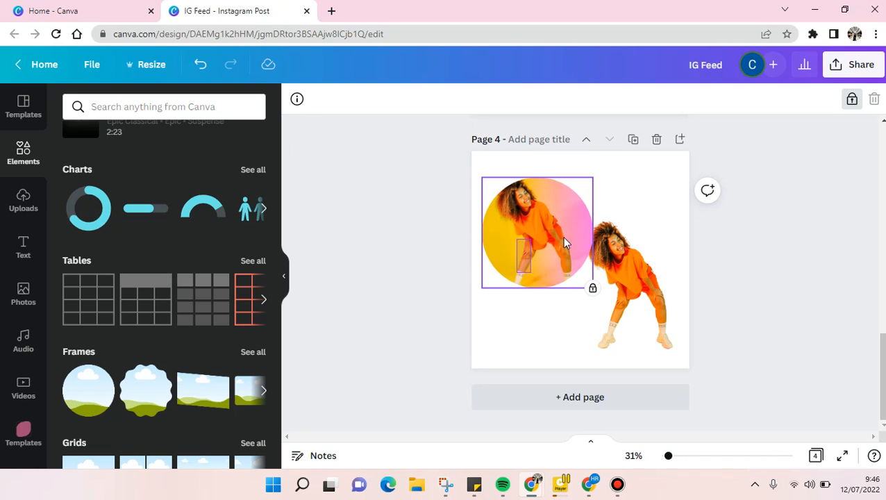
left_click_drag(564, 242, 572, 255)
left_click(630, 317)
left_click(521, 263)
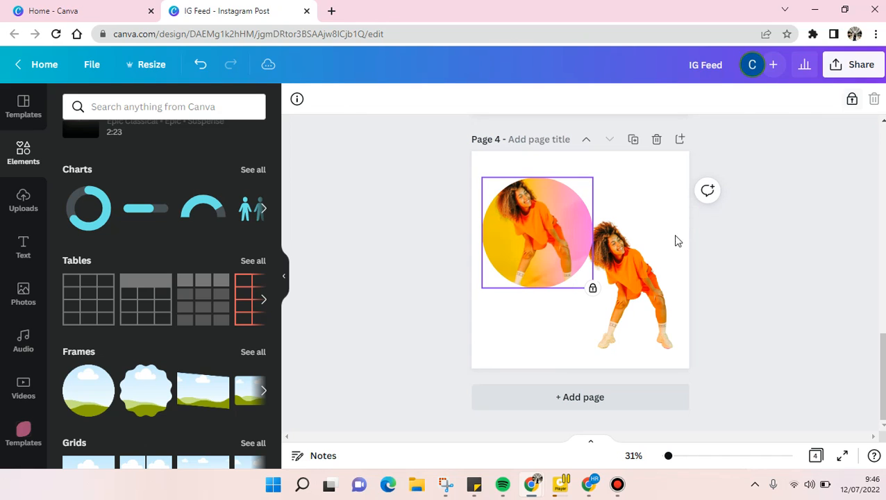
left_click(851, 99)
Move the circular frame lower on the page and lock it in place.
left_click_drag(526, 272, 532, 280)
left_click(653, 306)
left_click(828, 102)
left_click(640, 314)
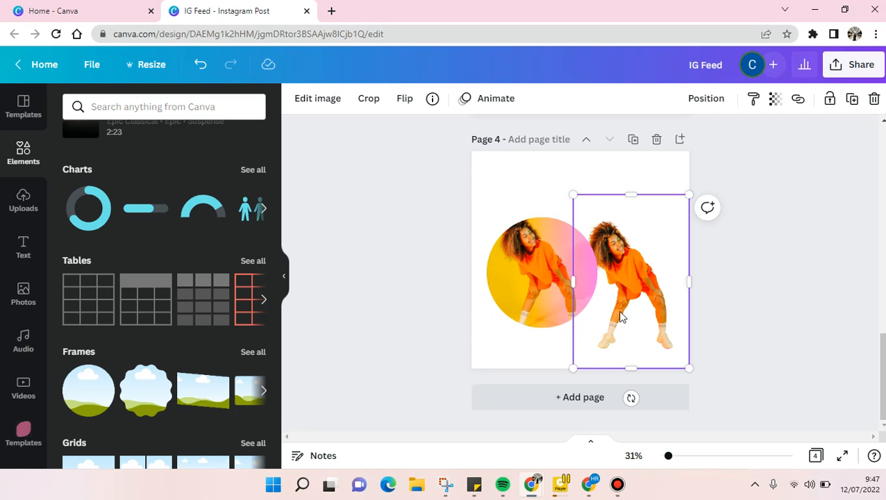
Move the cut-out woman over the same figure inside the circular frame.
left_click_drag(659, 316, 550, 289)
right_click(658, 326)
left_click(678, 282)
left_click(683, 456)
left_click_drag(506, 327, 557, 328)
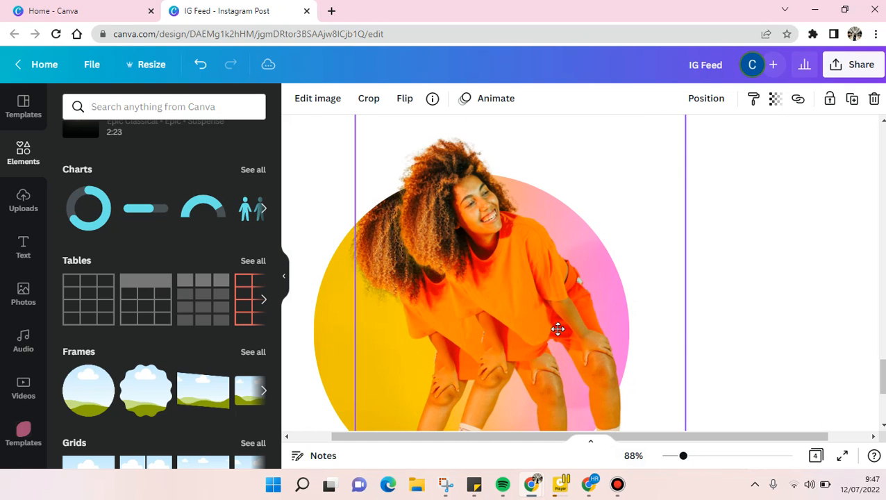
Make the cut-out semi-transparent and align it roughly with the figure in the circle.
left_click(776, 100)
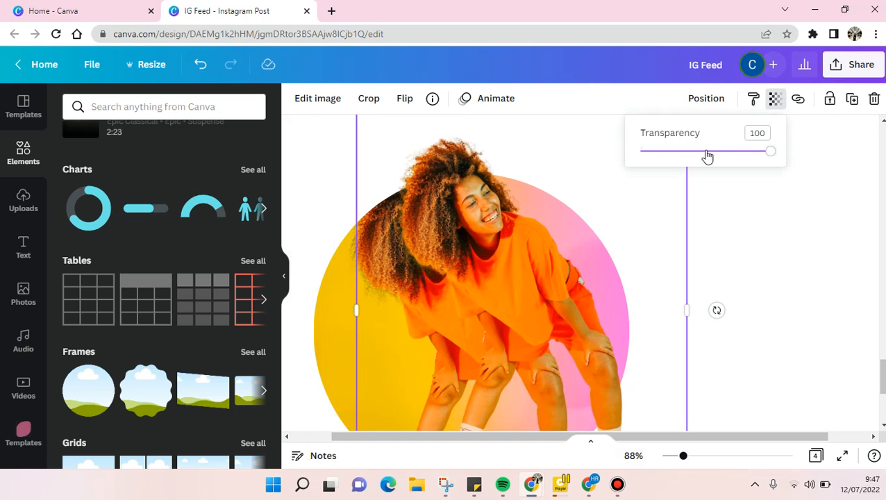
left_click(706, 153)
scroll(679, 250, "down", 3)
scroll(679, 250, "up", 2)
left_click_drag(566, 260, 507, 280)
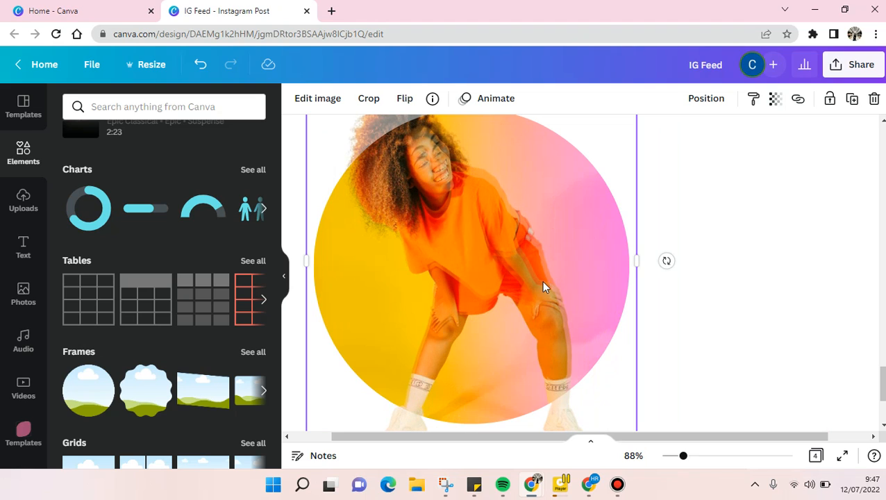
Scale the cut-out down to about 563 × 845 and nudge it left to match the figure in the circle.
scroll(576, 312, "down", 3)
left_click_drag(637, 379, 629, 370)
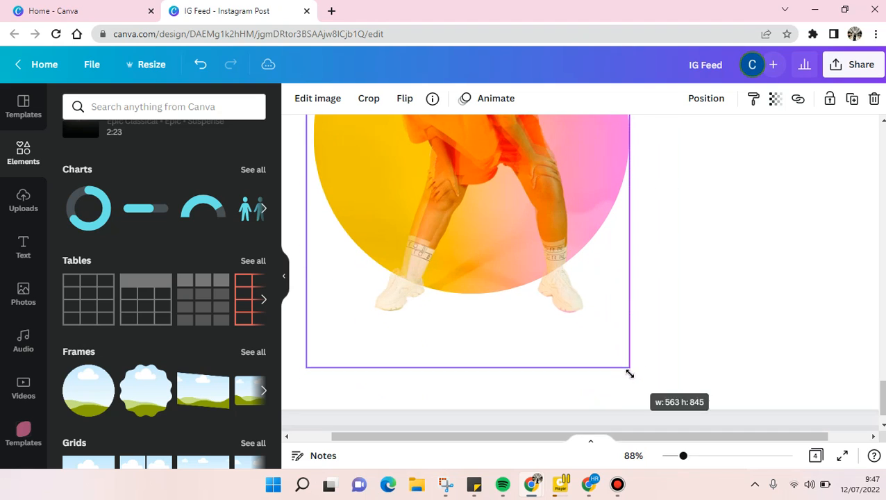
left_click_drag(488, 224, 491, 223)
scroll(553, 231, "up", 3)
key("Left")
key("Left")
key("Left")
key("Left")
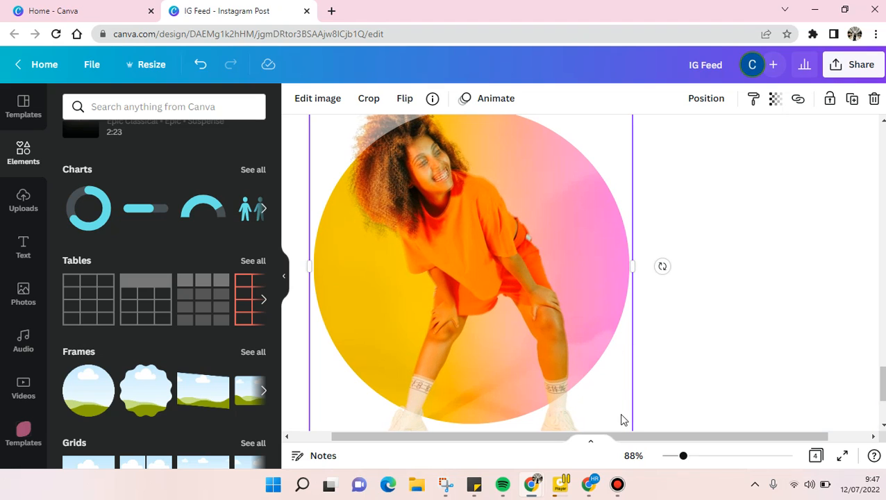
Shrink the cut-out slightly more and reposition it over the figure in the circle.
scroll(622, 419, "down", 3)
left_click_drag(630, 377, 623, 372)
scroll(672, 320, "up", 1)
left_click_drag(469, 279, 473, 278)
scroll(544, 293, "up", 2)
scroll(516, 309, "down", 2)
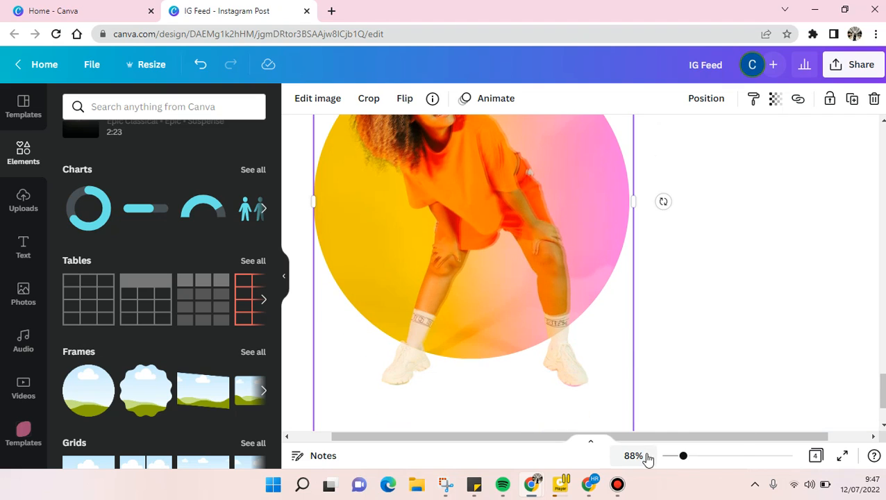
Set the cut-out's transparency back to 100 with the whole page fitted in view.
left_click(628, 456)
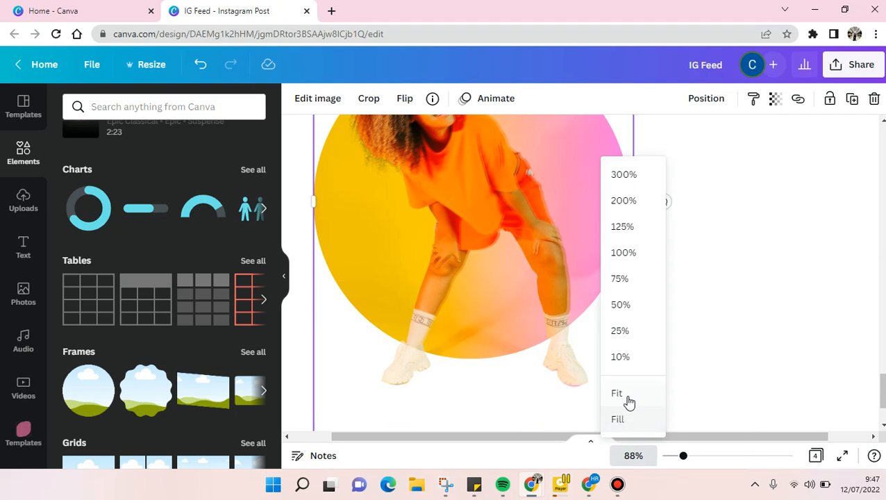
left_click(624, 396)
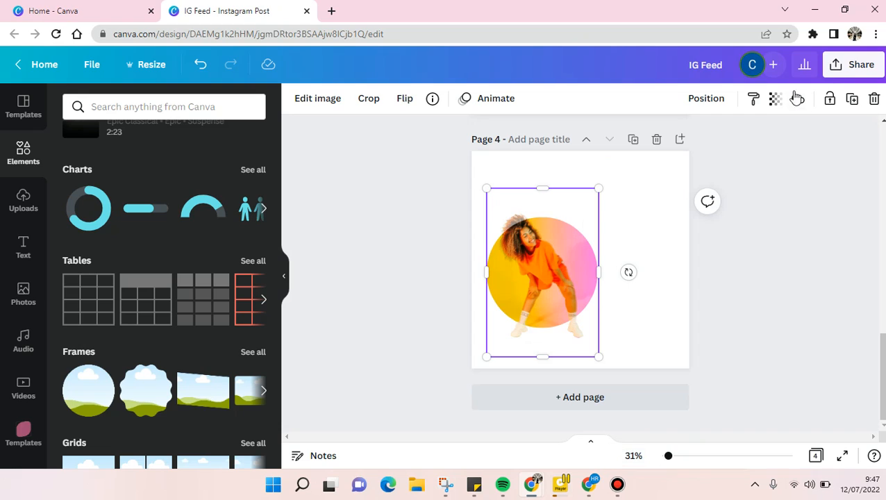
left_click(775, 98)
left_click_drag(709, 155, 804, 161)
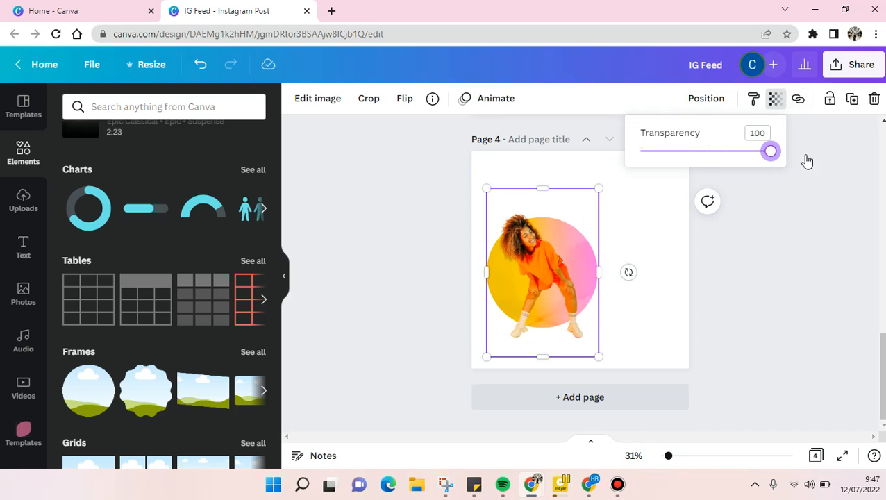
left_click(755, 377)
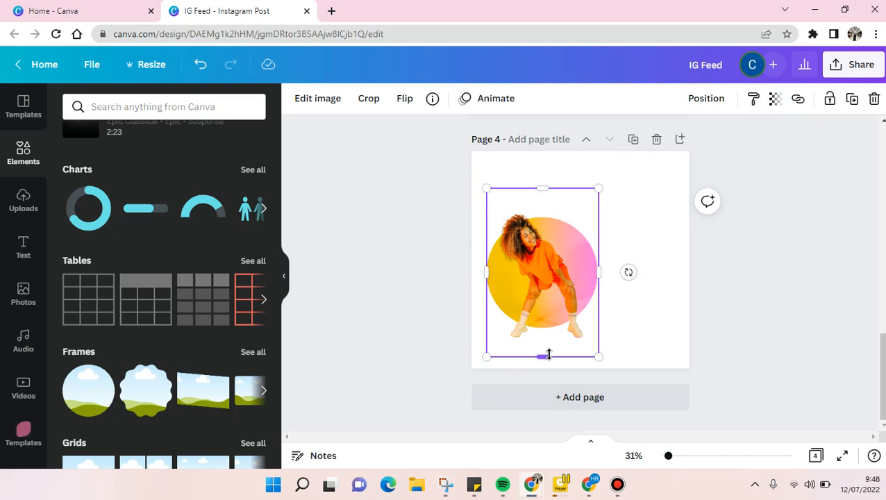
Crop the cut-out from its bottom, right and left sides to about 432 × 614, removing the feet that extend below the circle.
left_click_drag(551, 353, 555, 310)
left_click_drag(587, 243, 580, 247)
left_click_drag(485, 248, 493, 249)
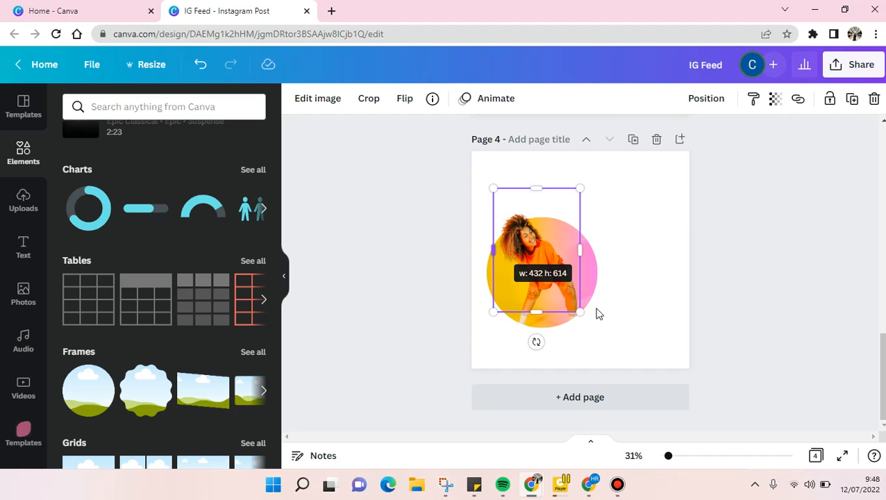
left_click(725, 319)
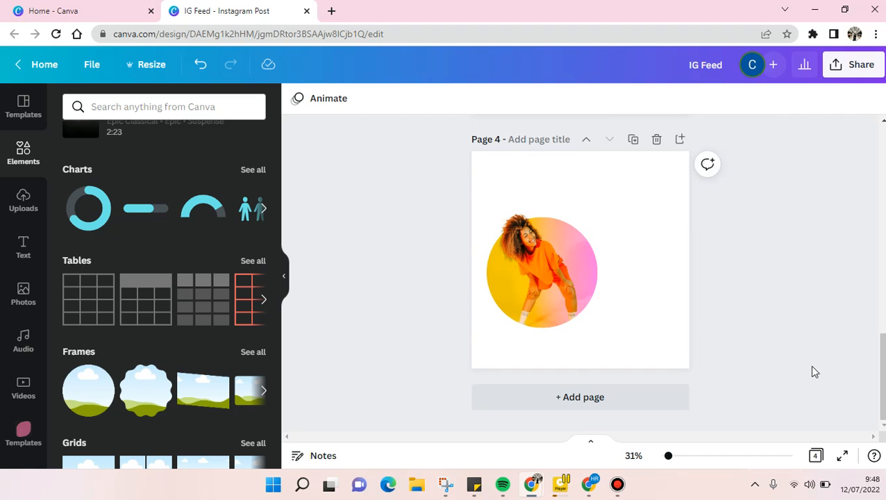
Unlock the circular framed photo on page 4 and group it with the woman's cut-out.
left_click(540, 326)
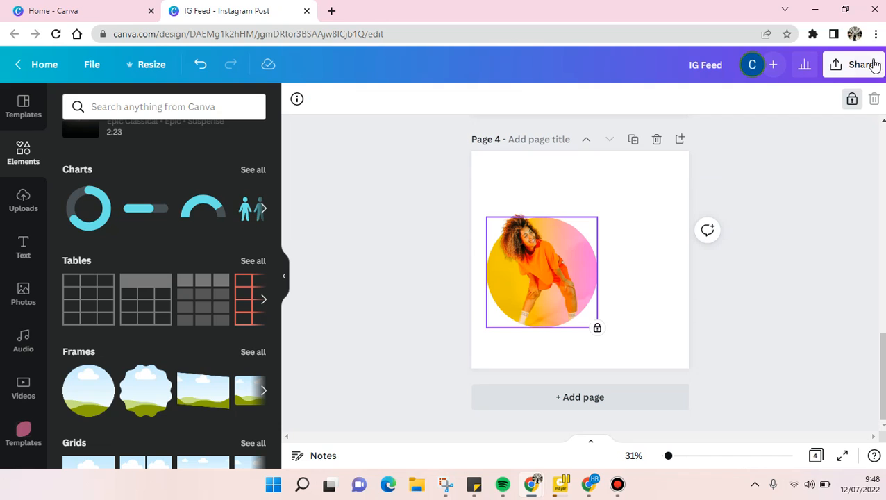
left_click(853, 100)
left_click(792, 289)
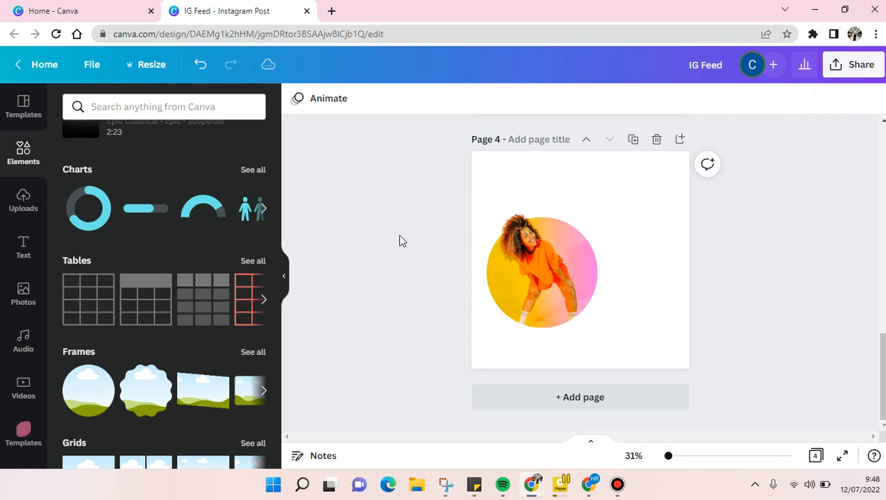
left_click_drag(413, 190, 540, 325)
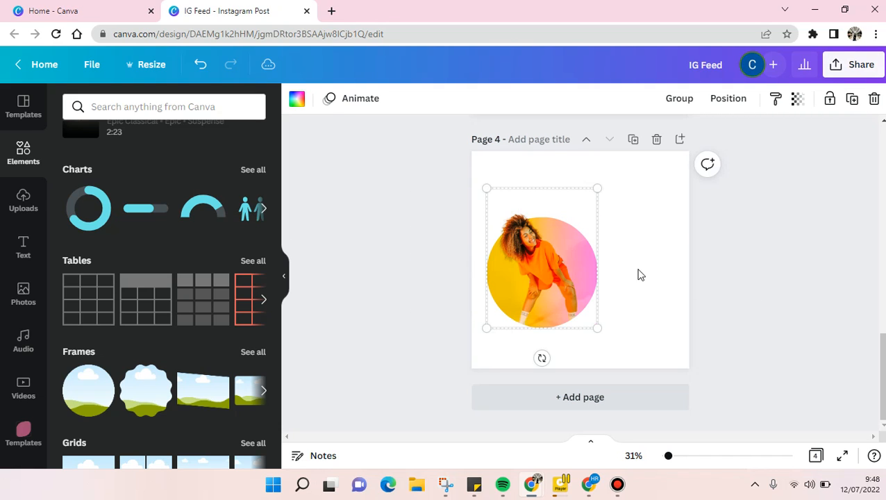
left_click(679, 102)
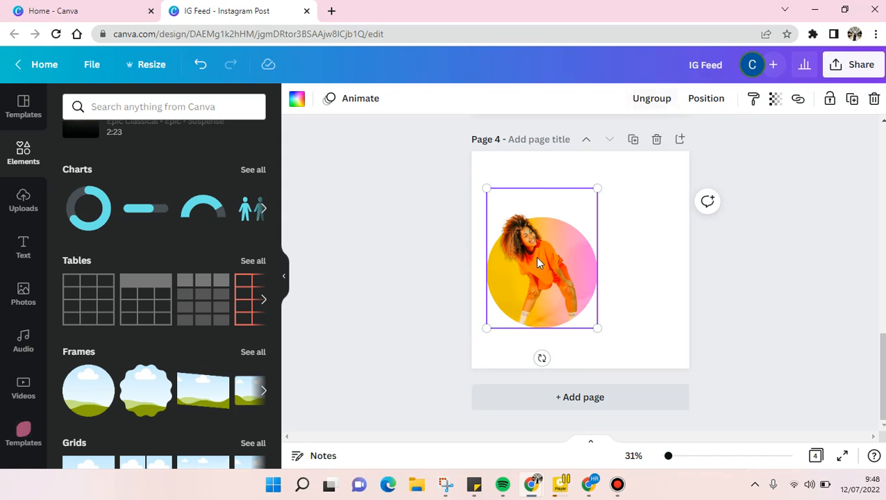
Enlarge the grouped pop-out photo to fill most of page 4 and centre it horizontally on the page.
left_click_drag(599, 326, 640, 351)
left_click_drag(547, 317, 569, 296)
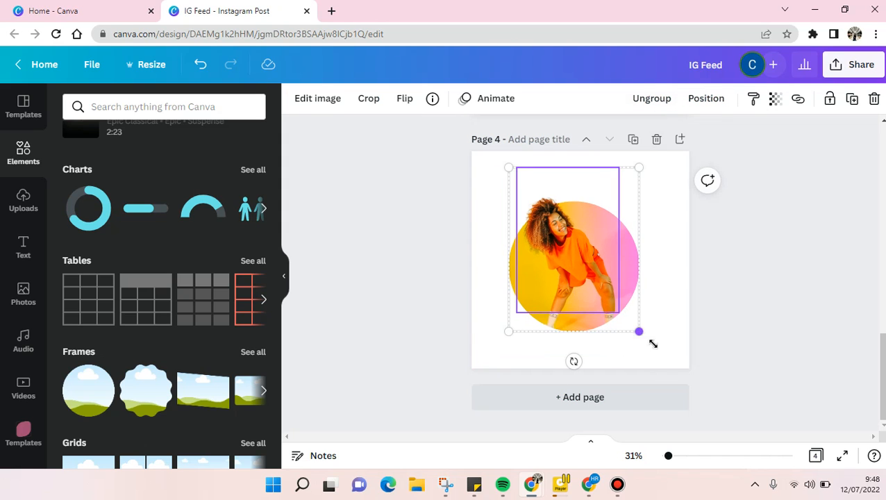
left_click_drag(648, 340, 674, 364)
left_click_drag(596, 293, 585, 279)
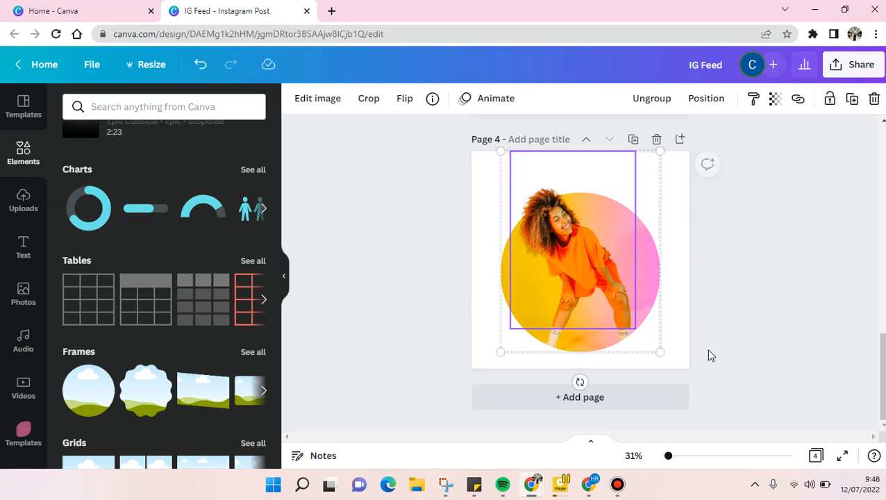
left_click(738, 338)
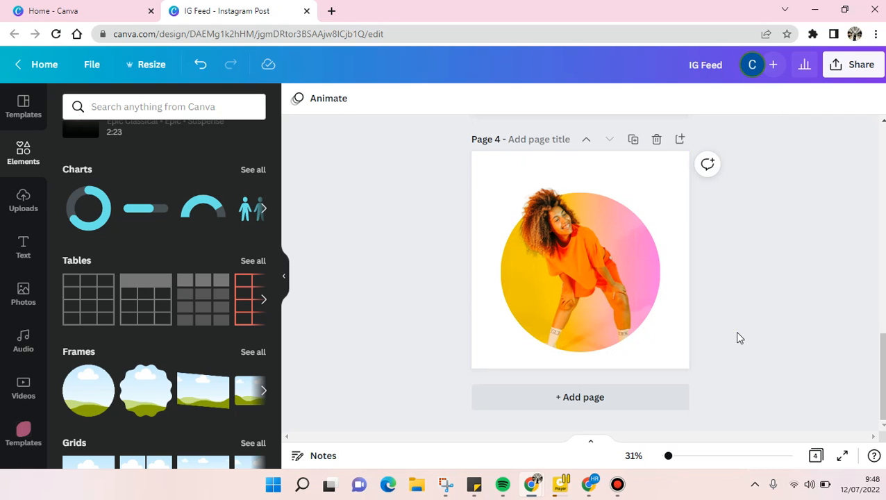
scroll(738, 338, "up", 4)
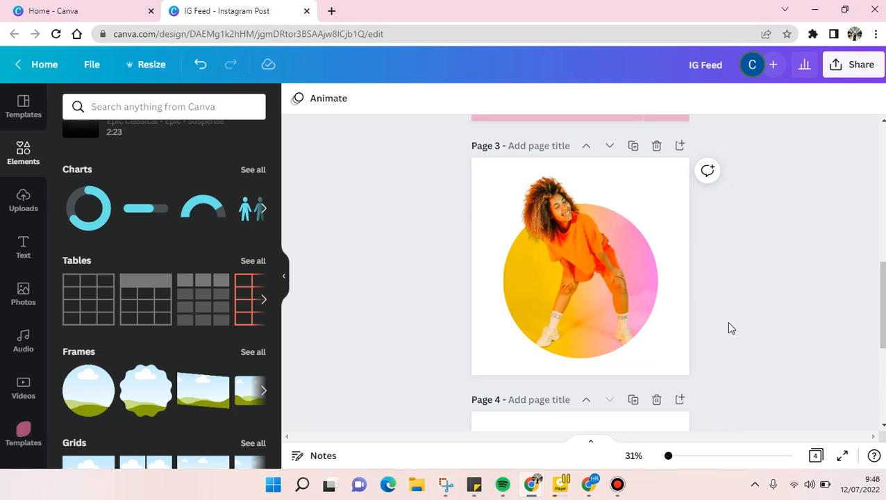
scroll(729, 327, "down", 3)
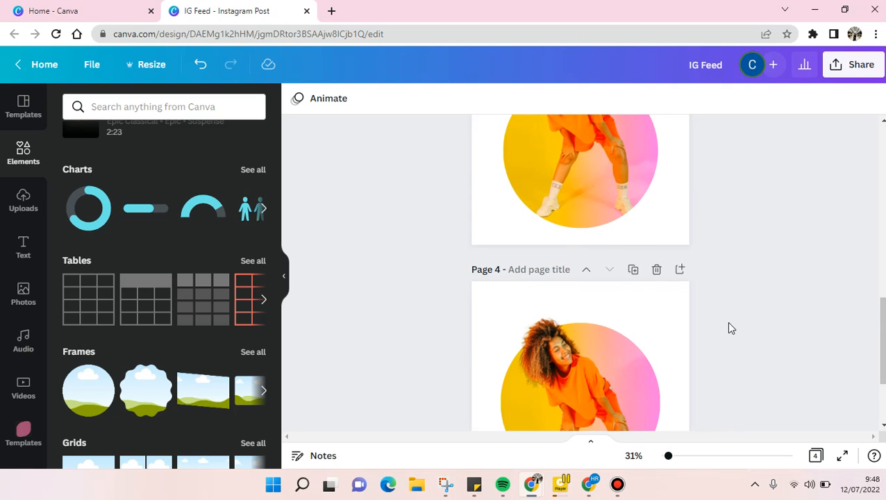